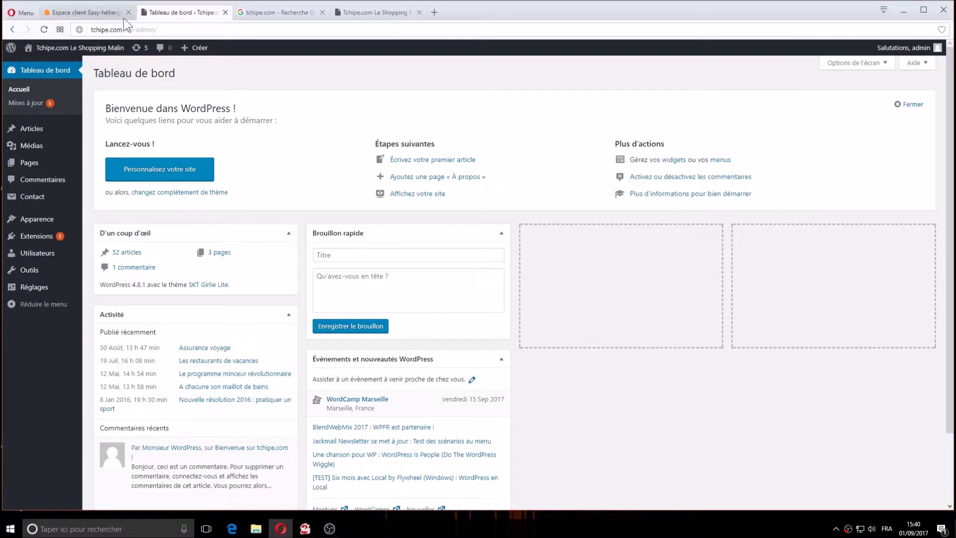
Open the list of all articles in the site administration and look through it.
mouse_move(178, 59)
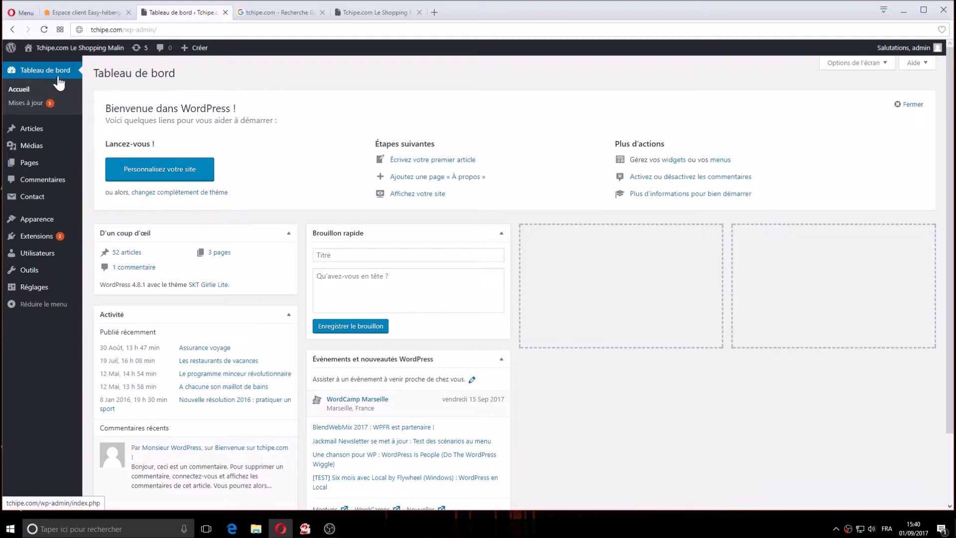
mouse_move(34, 128)
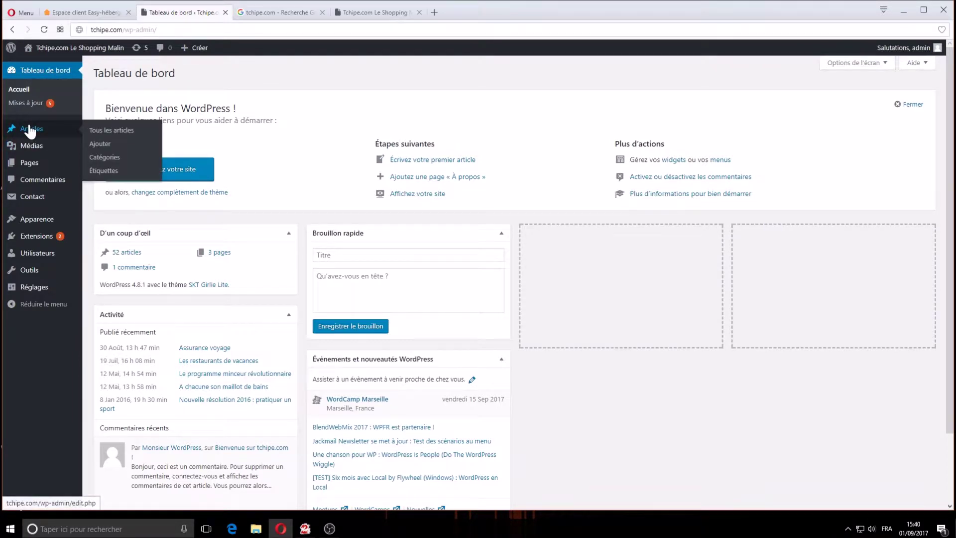
click(106, 131)
scroll(224, 181, down, 6)
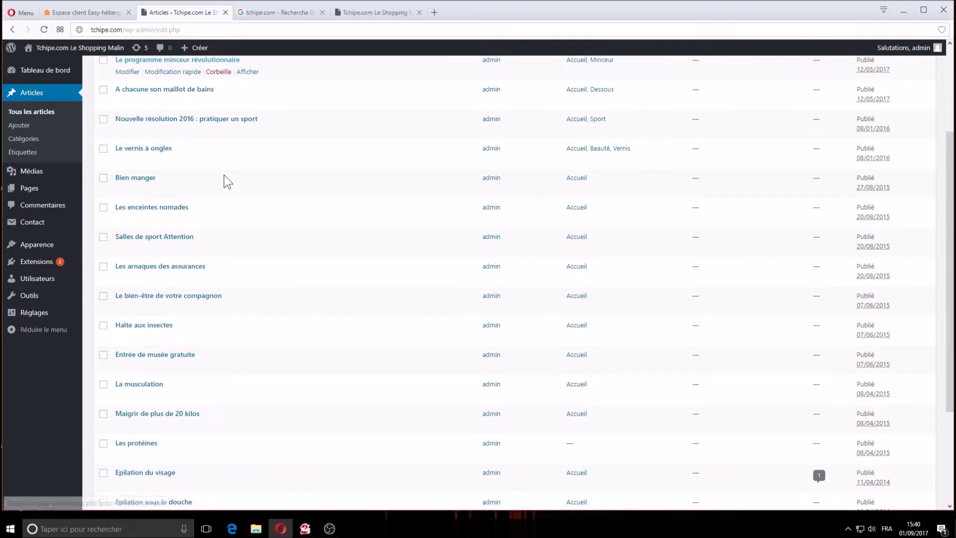
scroll(297, 266, up, 6)
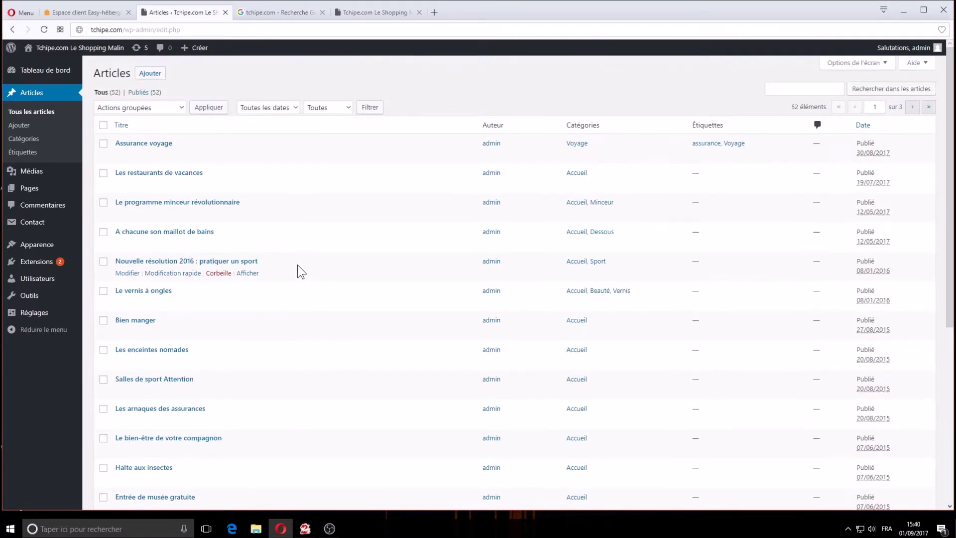
Start a new article and title it "Test nouvel article".
click(152, 74)
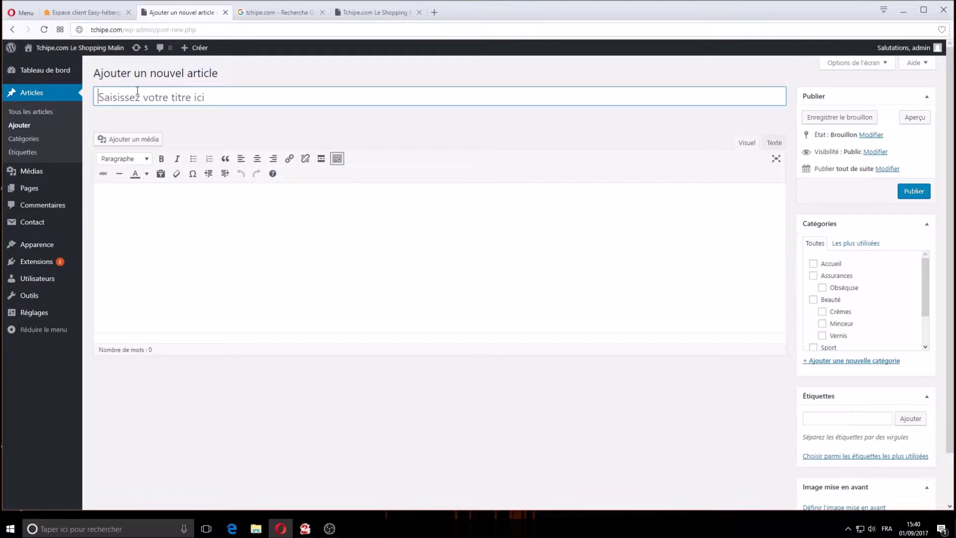
click(231, 93)
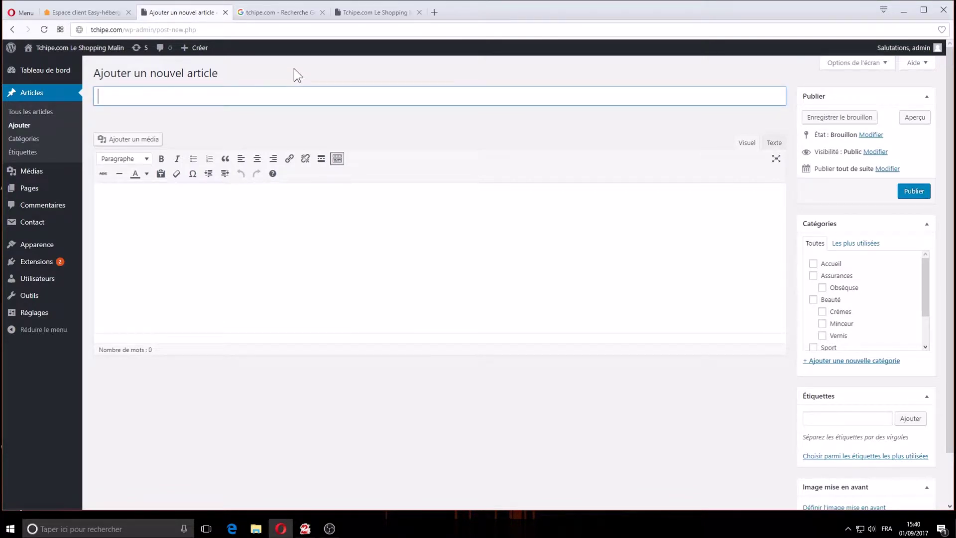
text(Test nouvel article)
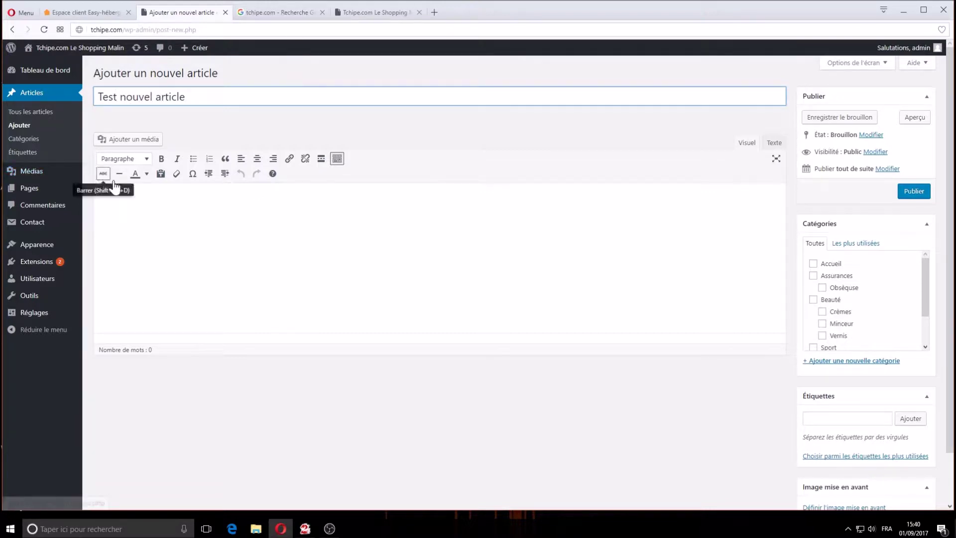
Write the article body: "Ceci est un test de contenu d'article pour WP, afin de montrer comment faire à mes chers internautes.".
click(153, 198)
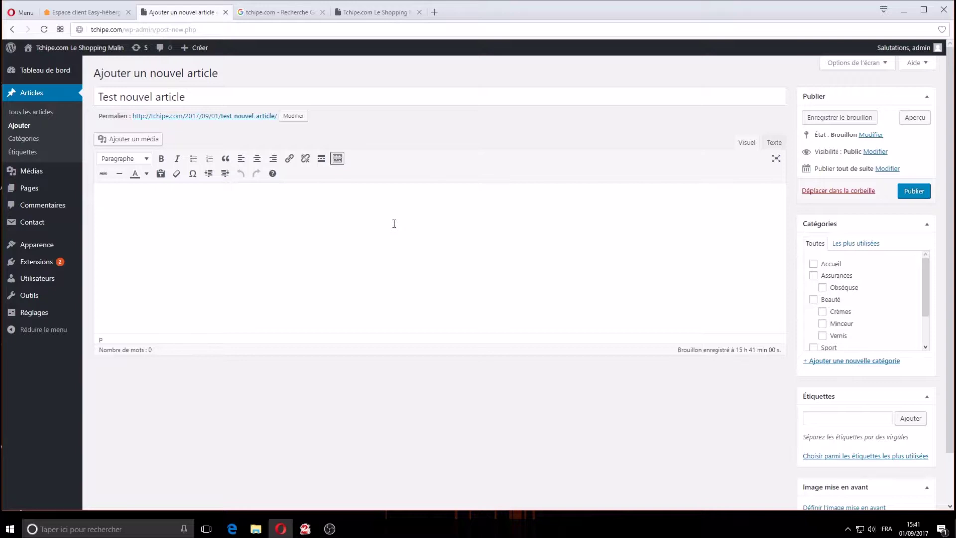
text(Ceci est un test de contenu d'a)
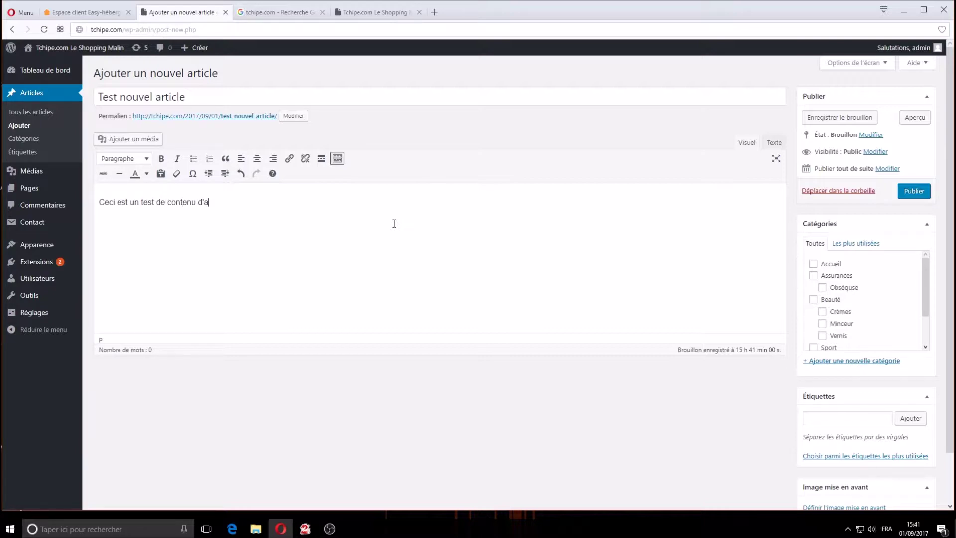
text(rticle pour WP, afin de montrer comment faire à mes )
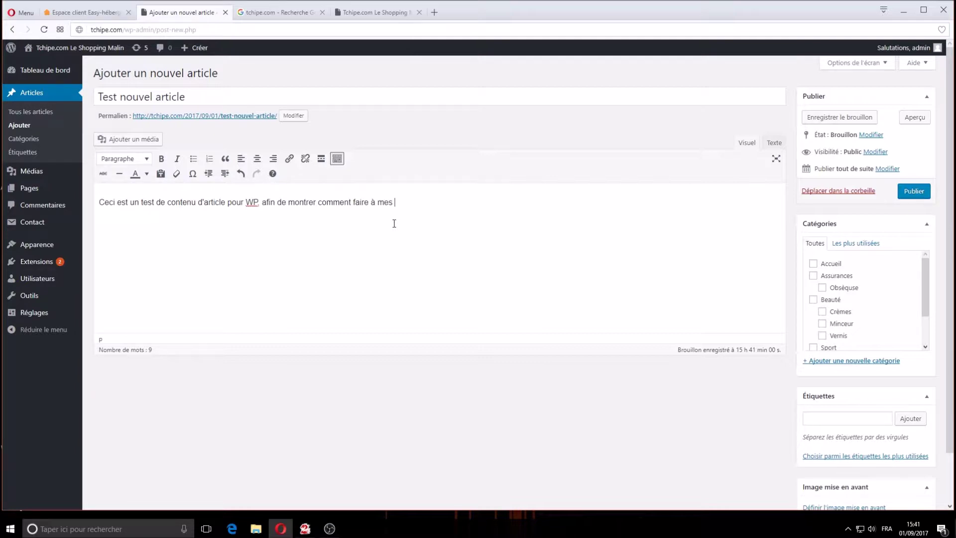
text(chers internautes.)
Insert jeans.jpg from the media library into the article at its original size and publish the article.
click(125, 141)
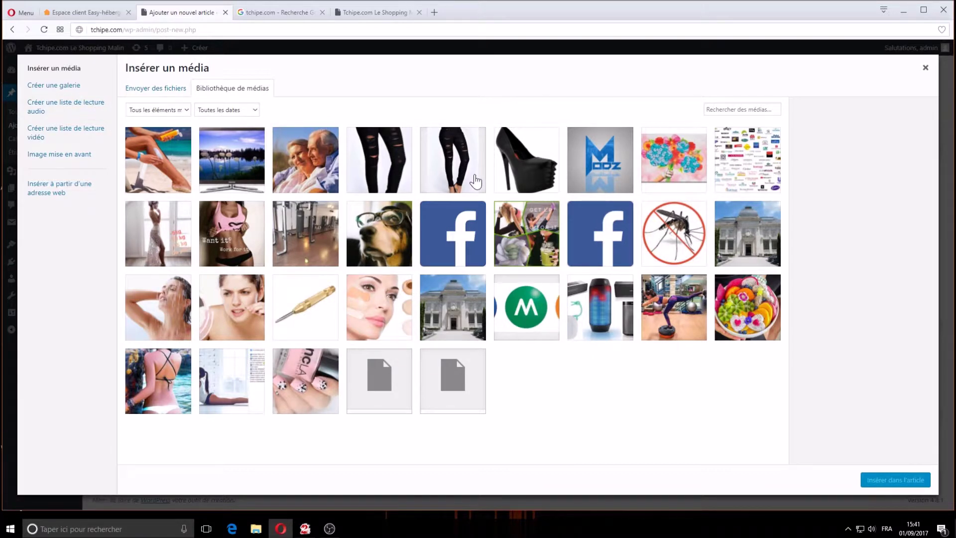
click(443, 158)
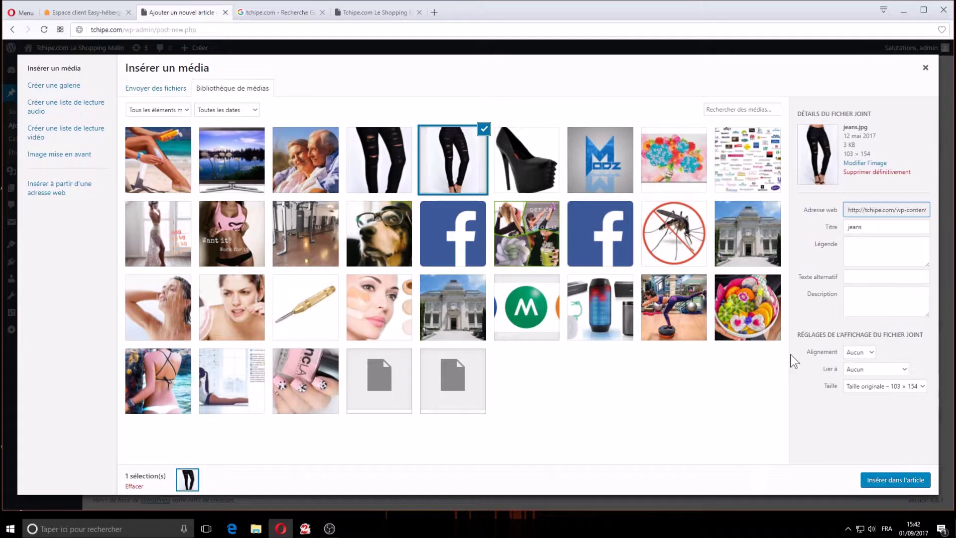
click(903, 481)
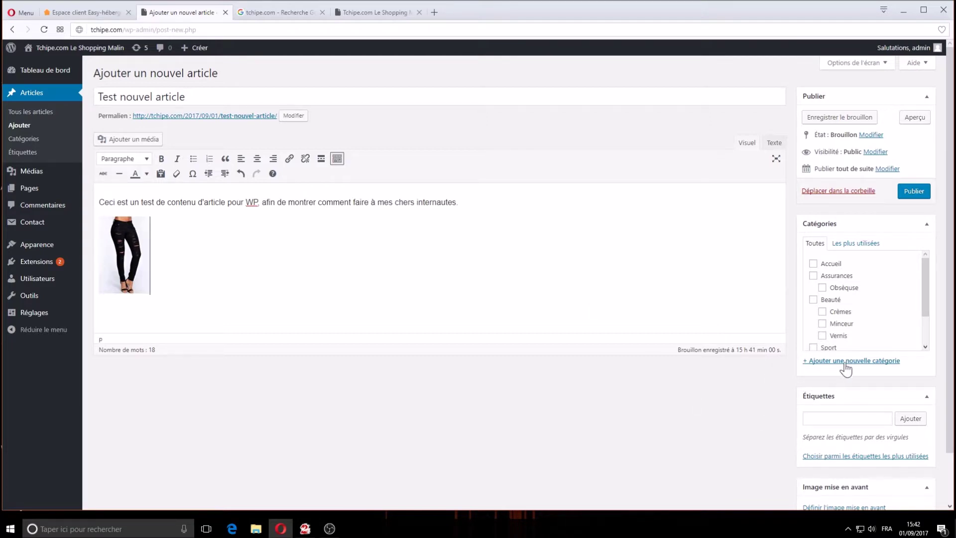
click(918, 194)
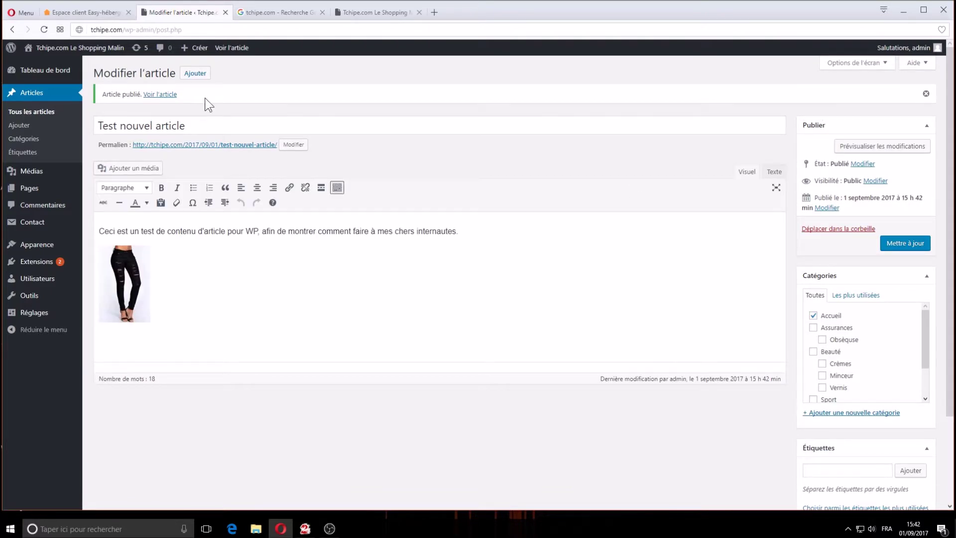
Open the site's homepage in a new browser tab and view the "Test nouvel article" post from Latest Posts.
mouse_move(40, 48)
right_click(59, 51)
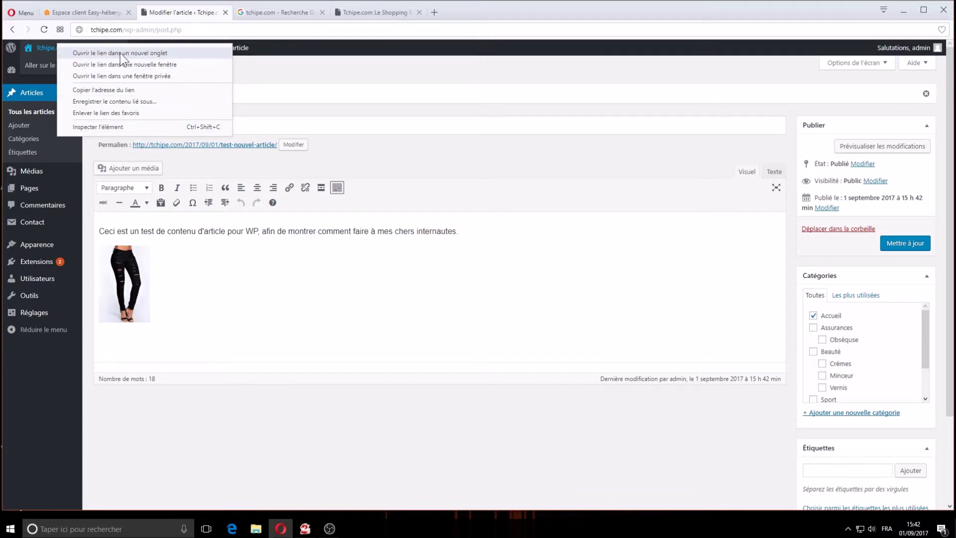
click(133, 52)
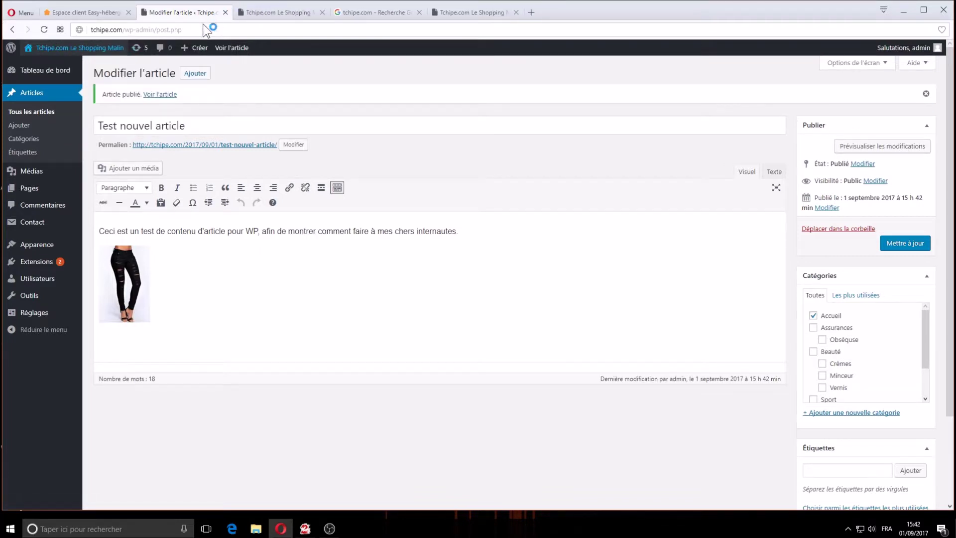
click(278, 10)
scroll(463, 309, down, 10)
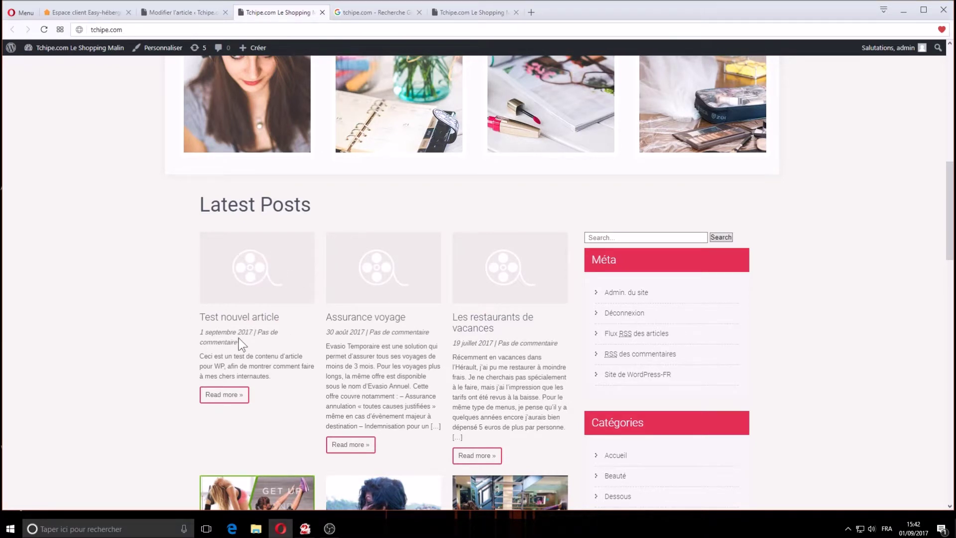
scroll(245, 289, down, 1)
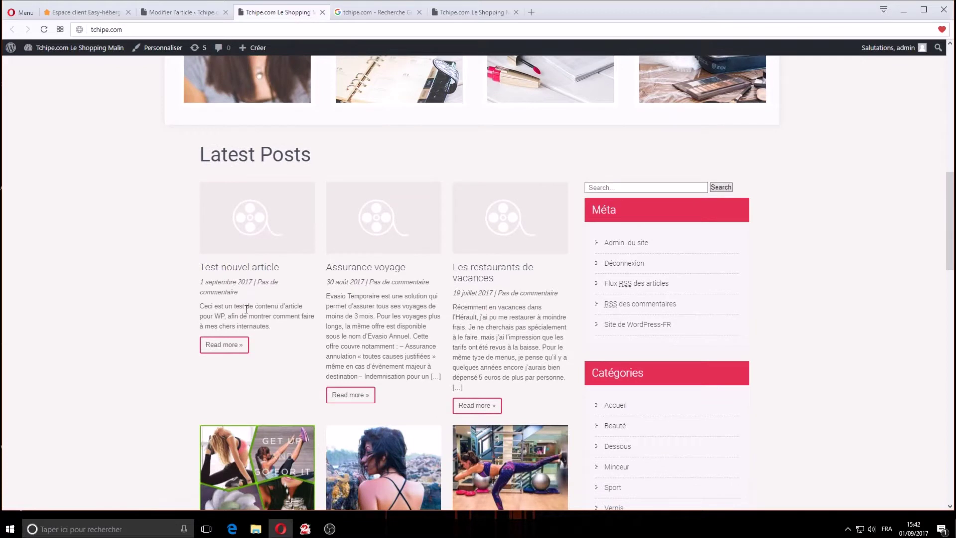
click(235, 222)
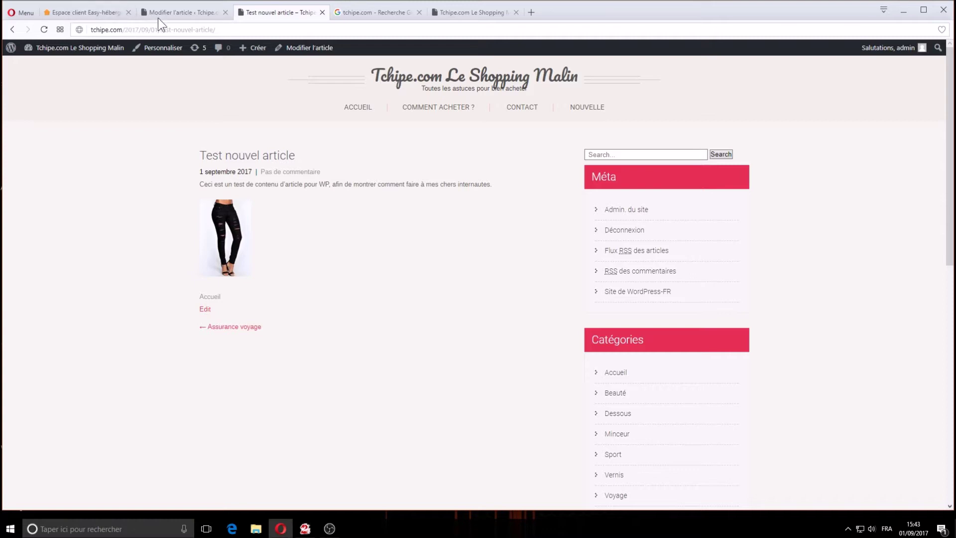
Return to the homepage and compare the new article's thumbnail with those of the other latest posts.
click(13, 29)
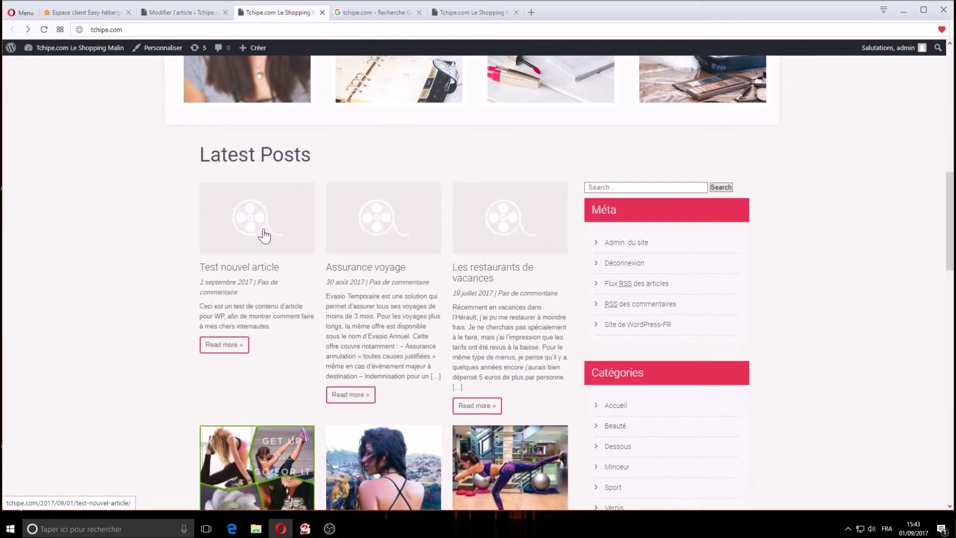
scroll(321, 286, down, 3)
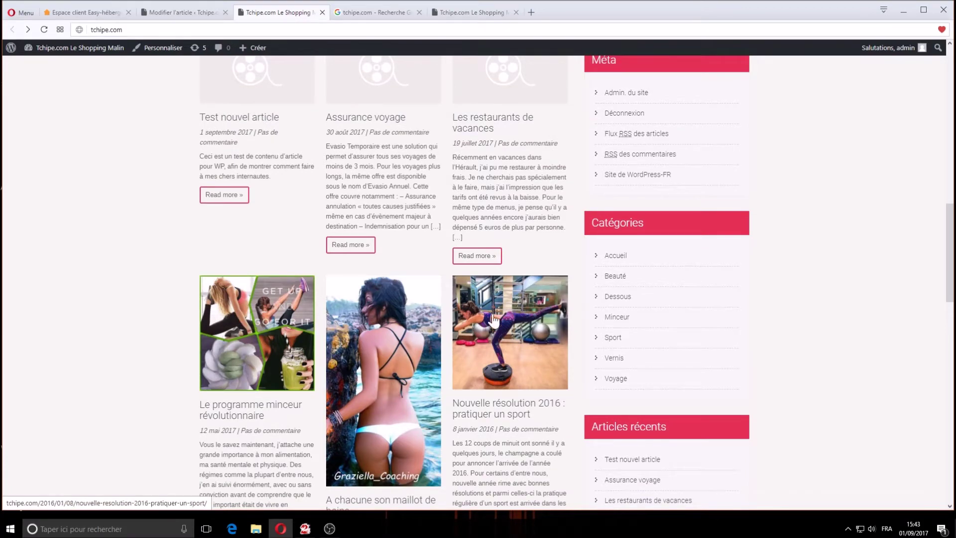
scroll(344, 320, up, 3)
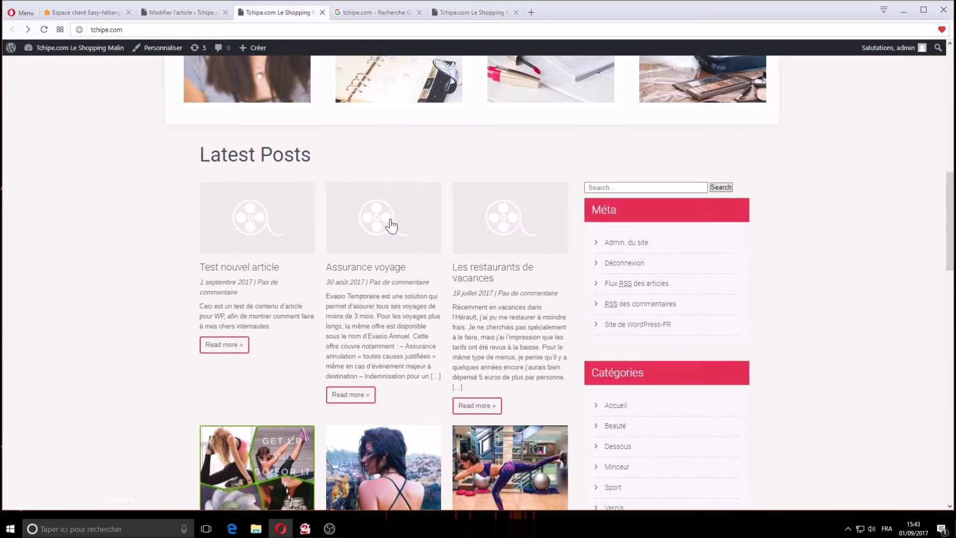
Back in the article editor, set the television picture 1.jpg as the article's featured image and update the article.
click(175, 10)
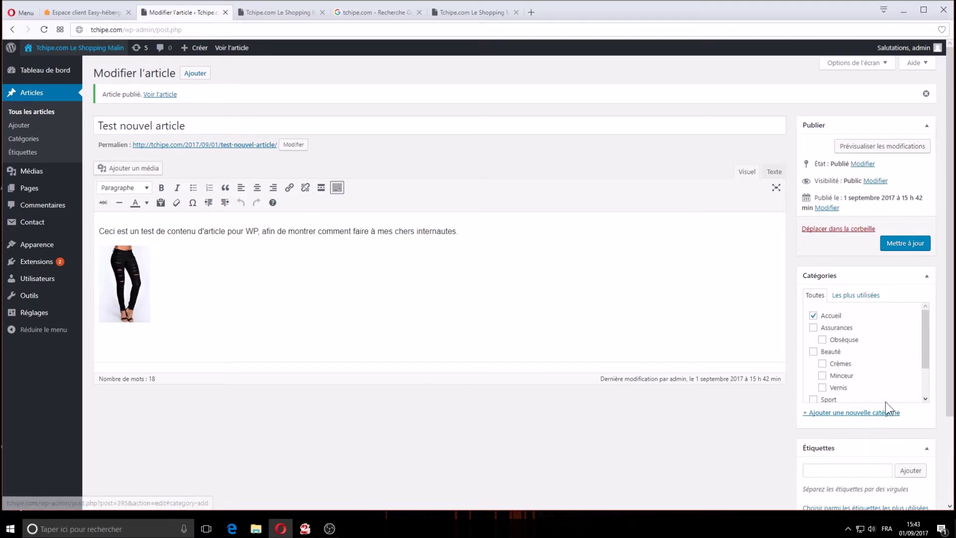
scroll(898, 352, down, 2)
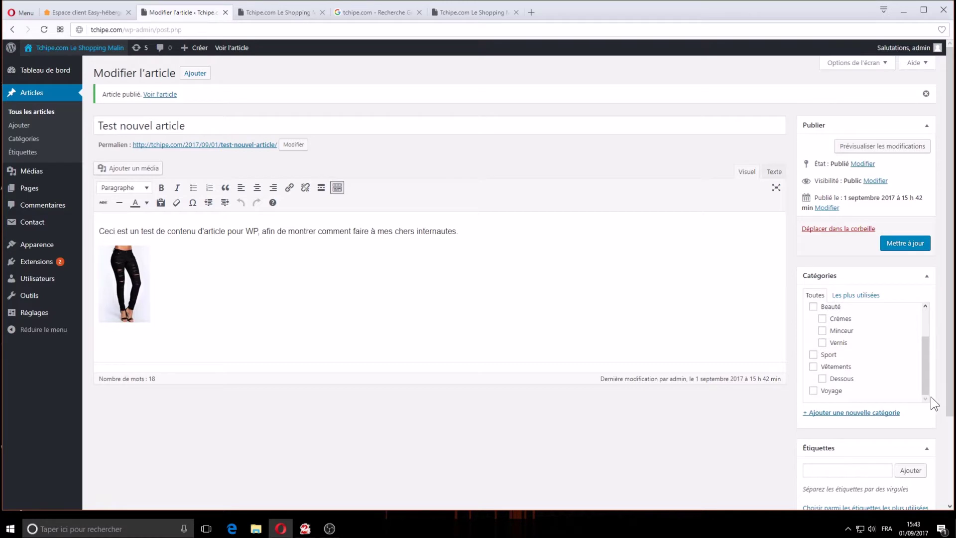
scroll(935, 400, down, 2)
scroll(936, 398, down, 1)
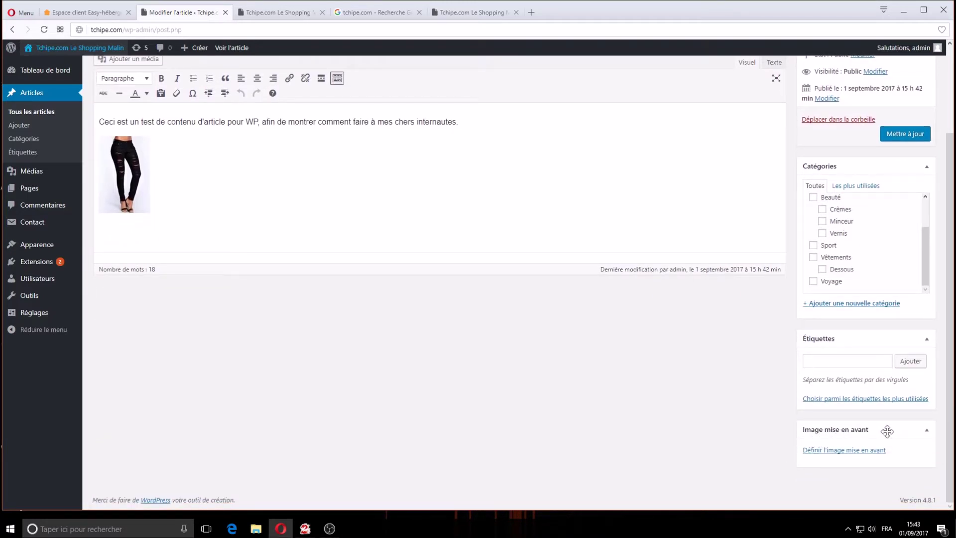
click(862, 453)
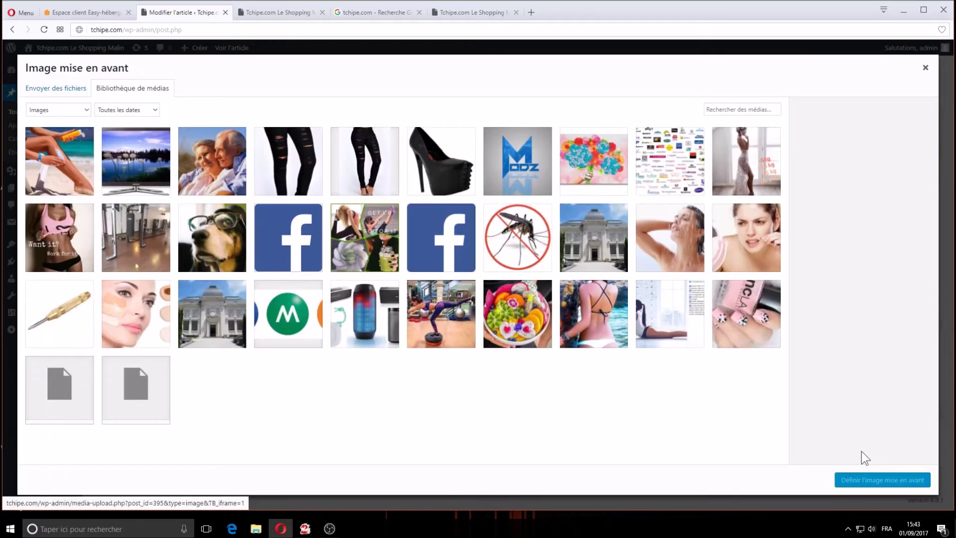
click(136, 151)
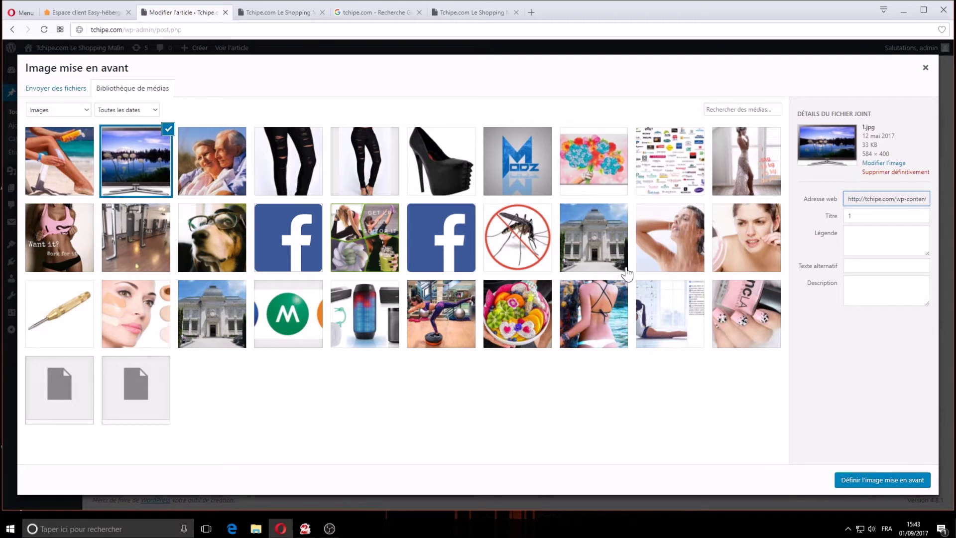
click(890, 479)
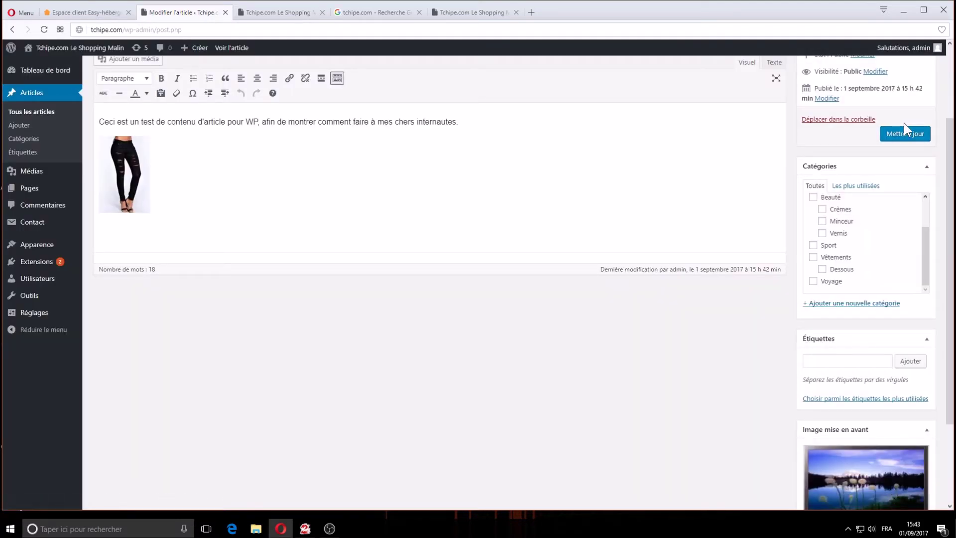
scroll(891, 222, up, 2)
scroll(947, 208, up, 1)
scroll(947, 208, up, 1)
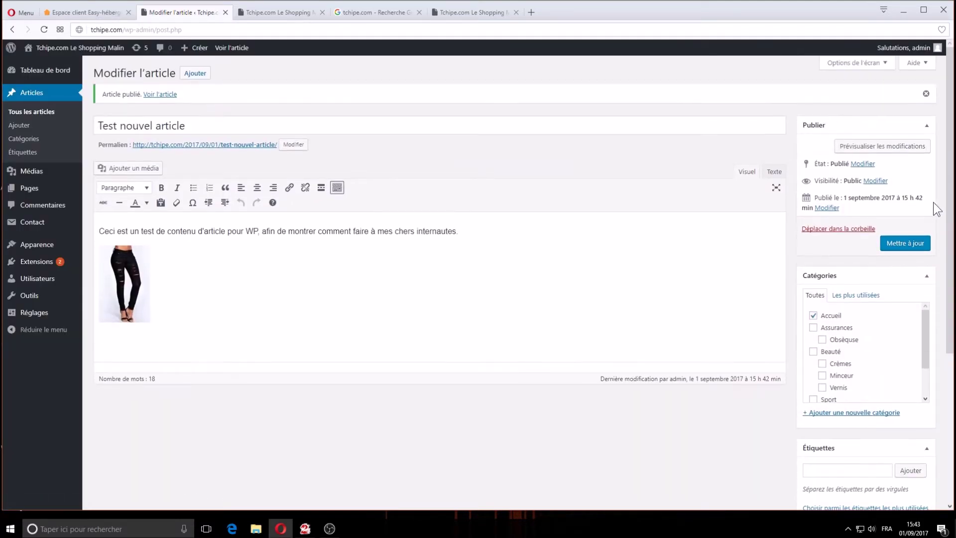
click(907, 243)
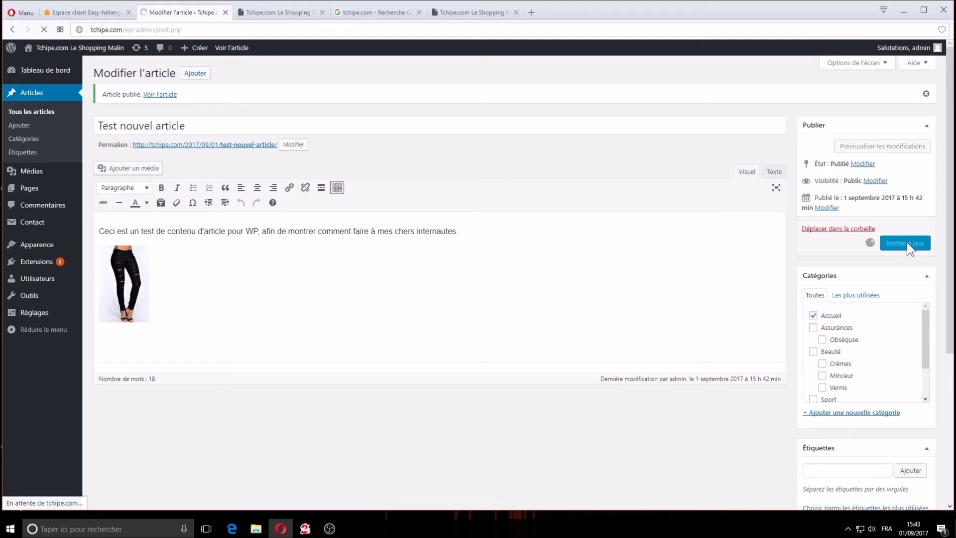
Reload the site's homepage and check the thumbnail of "Test nouvel article" under Latest Posts.
click(268, 11)
scroll(796, 265, up, 4)
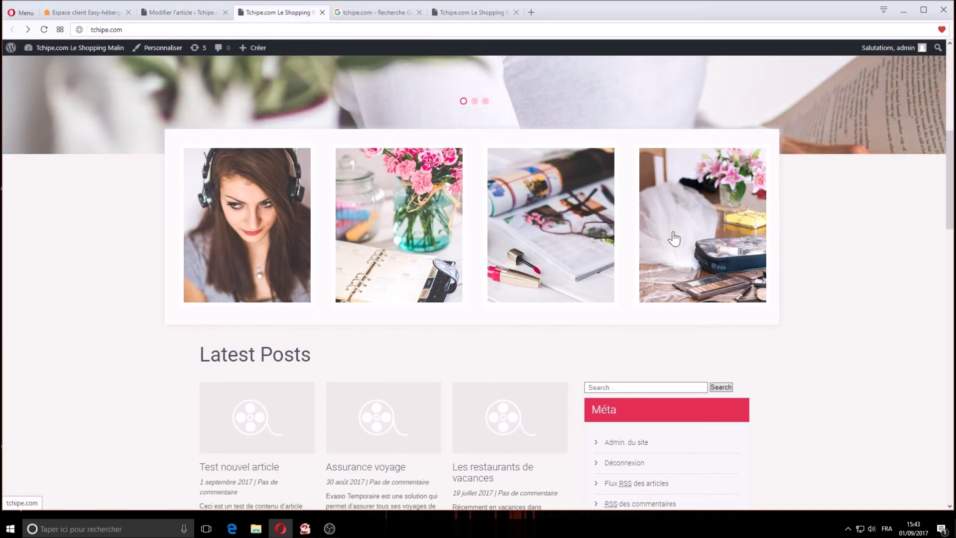
scroll(257, 289, down, 1)
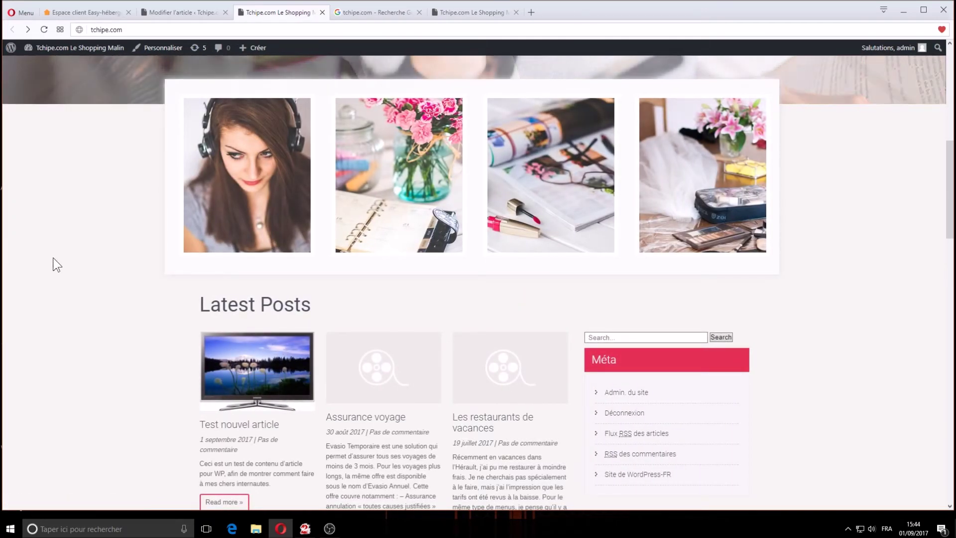
scroll(145, 381, down, 1)
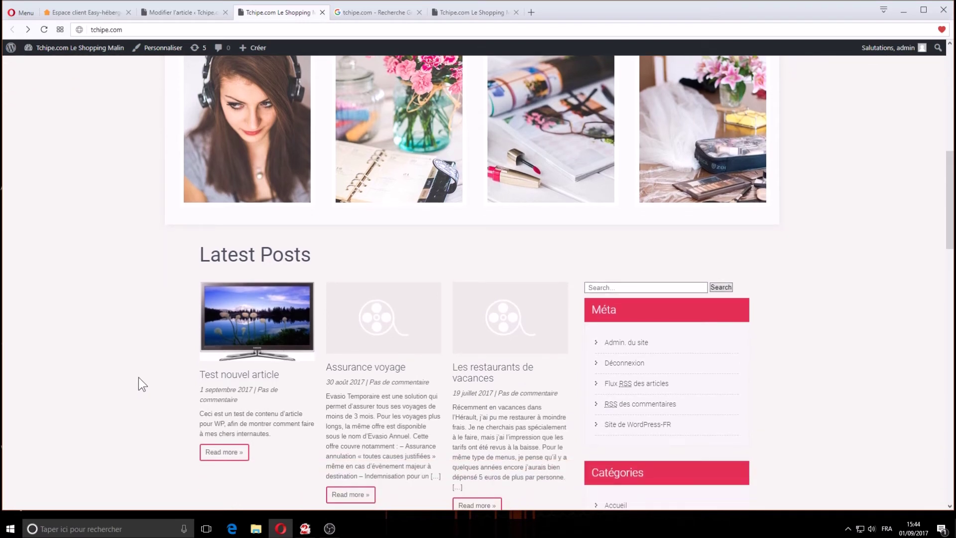